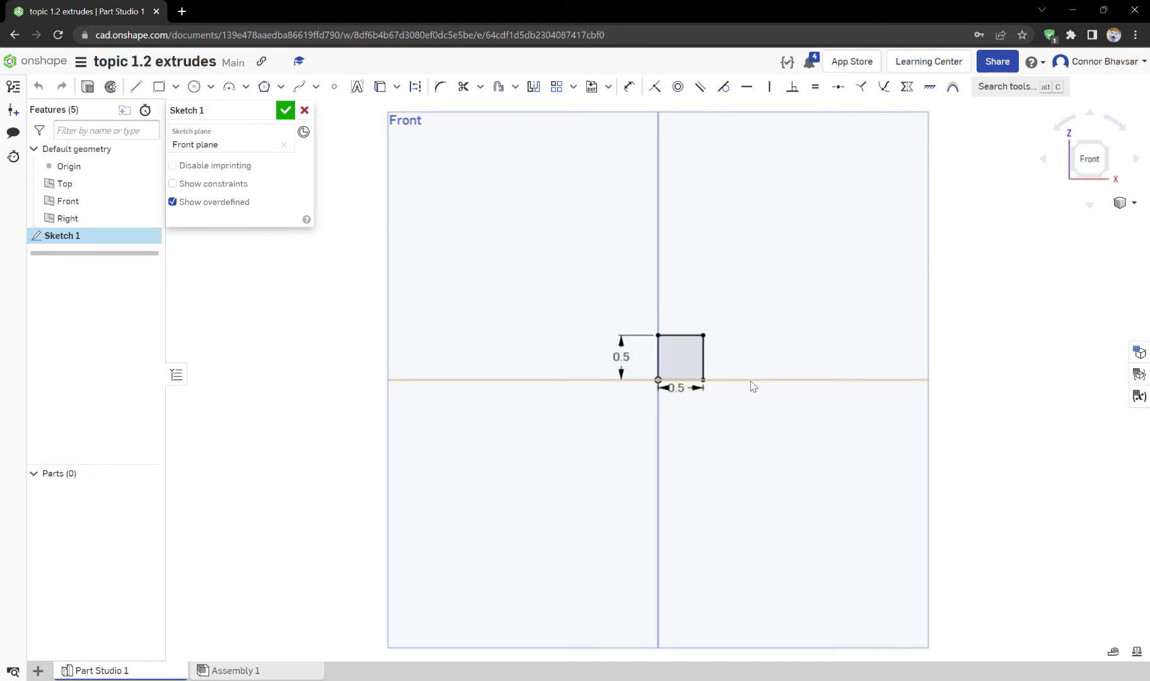
Step: Check the 0.5 in square from a tilted view, return to Front, and accept Sketch 1
mouse_move(755, 374)
right_down()
mouse_move(760, 344)
mouse_move(719, 380)
mouse_move(775, 349)
mouse_move(829, 386)
mouse_move(796, 381)
right_up()
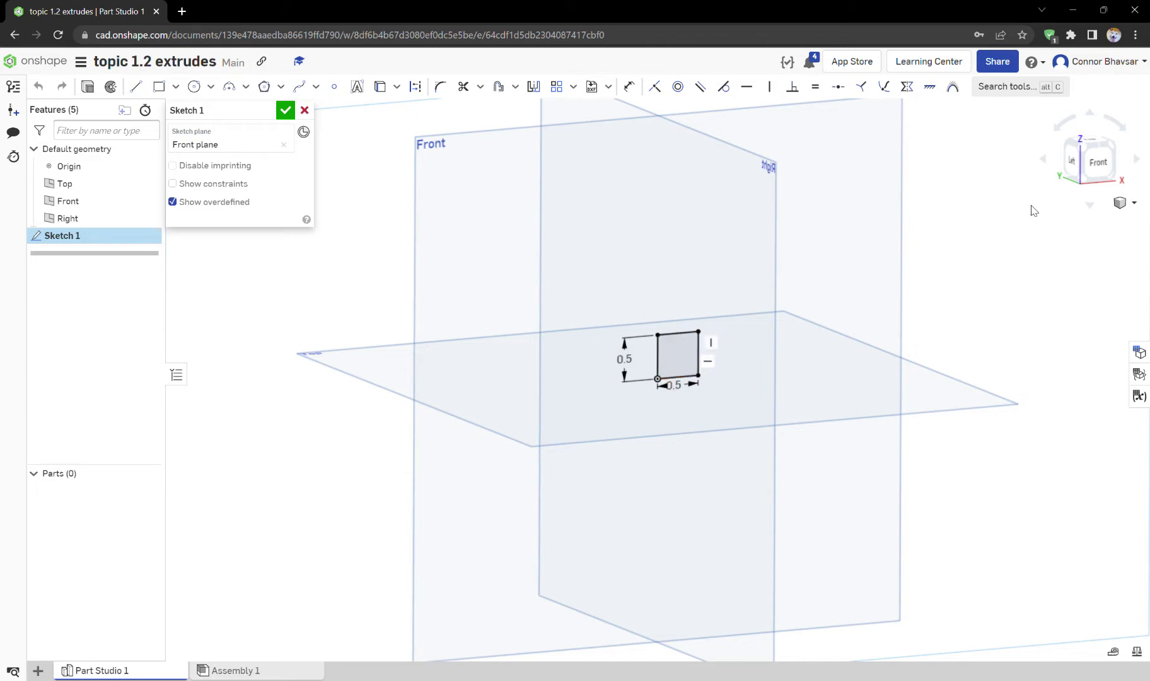
click(1098, 162)
right_drag(863, 289, 1095, 179)
click(1095, 177)
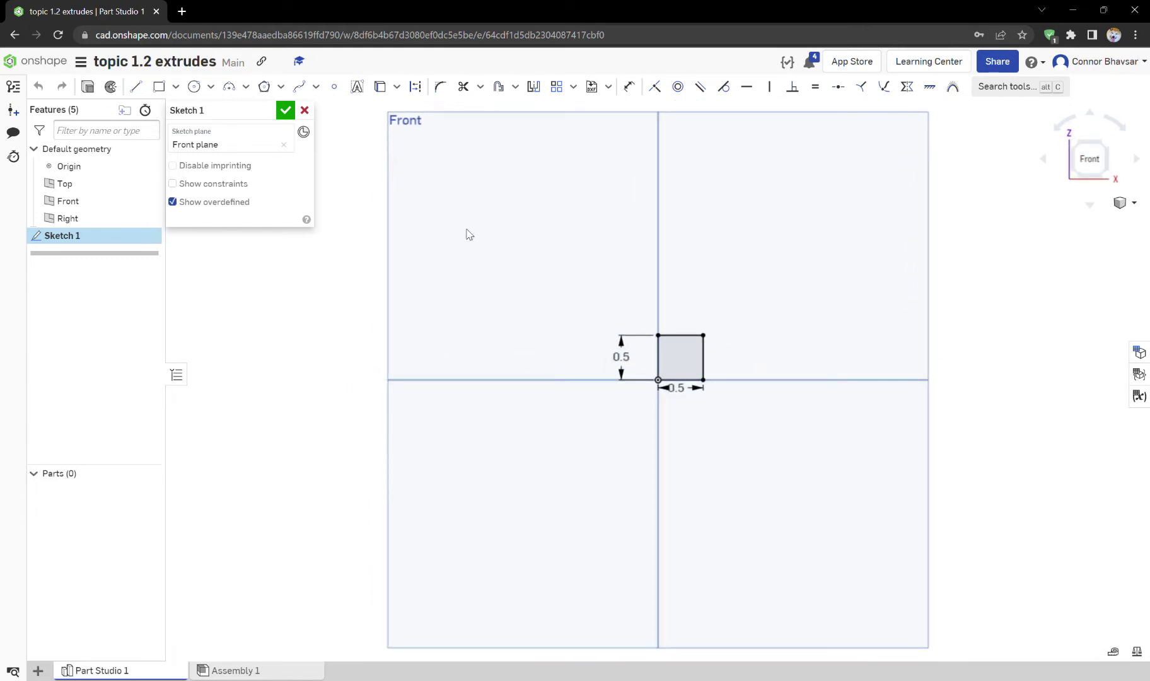
click(286, 112)
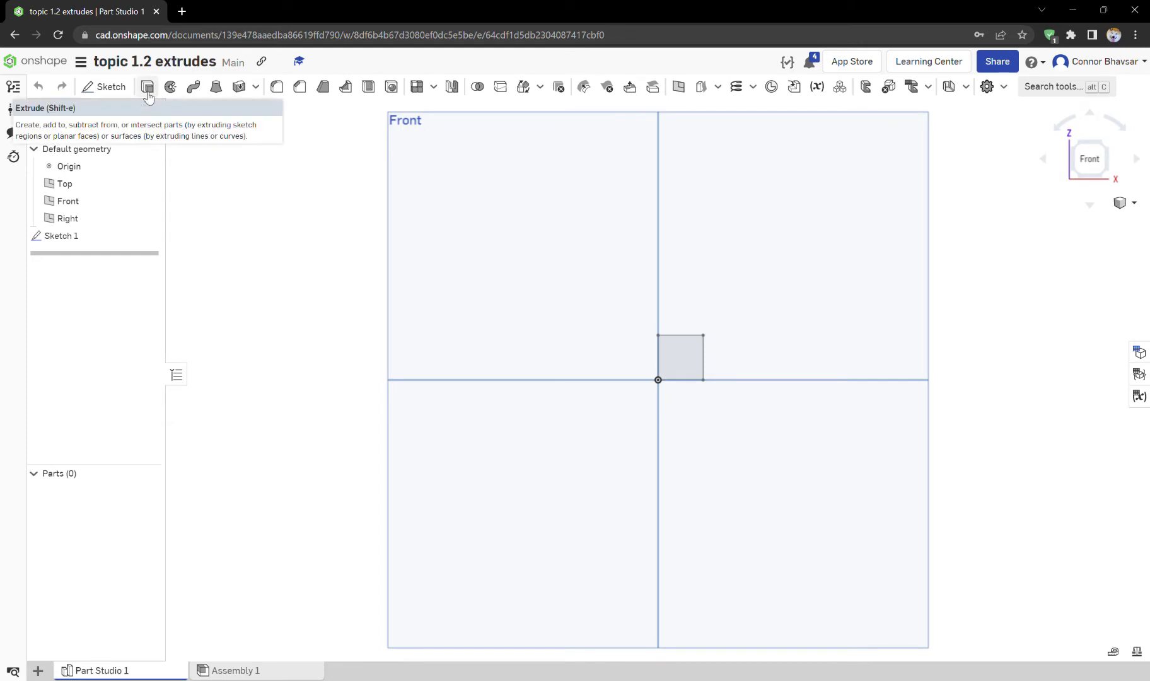
Step: Extrude the square sketch region to a depth of 1.5 in, creating Part 1
click(147, 91)
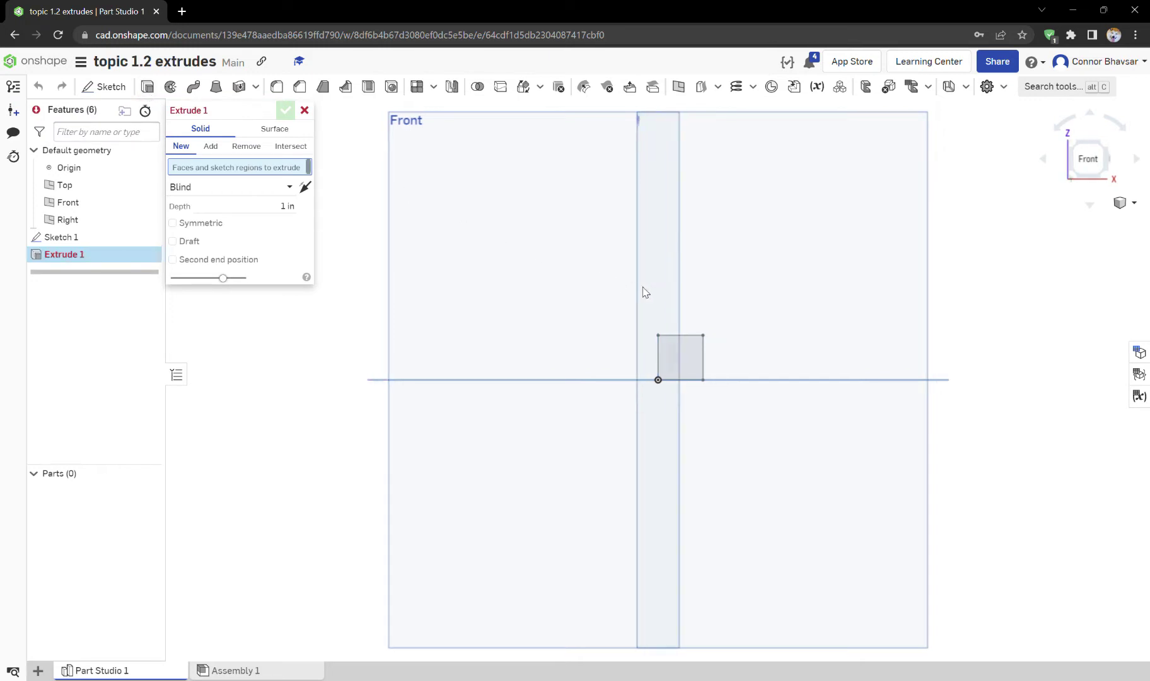
right_drag(643, 292, 654, 336)
click(675, 369)
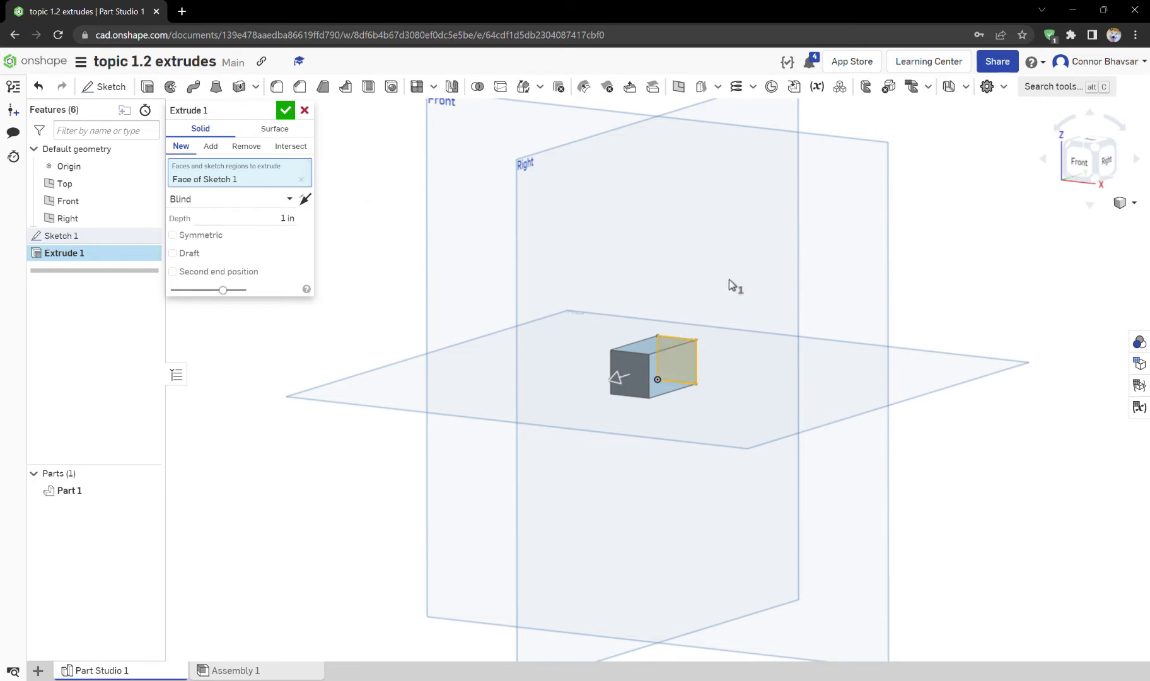
mouse_move(735, 287)
right_down()
mouse_move(720, 346)
mouse_move(727, 391)
mouse_move(736, 316)
mouse_move(720, 288)
mouse_move(847, 316)
mouse_move(724, 303)
right_up()
drag(619, 396, 636, 380)
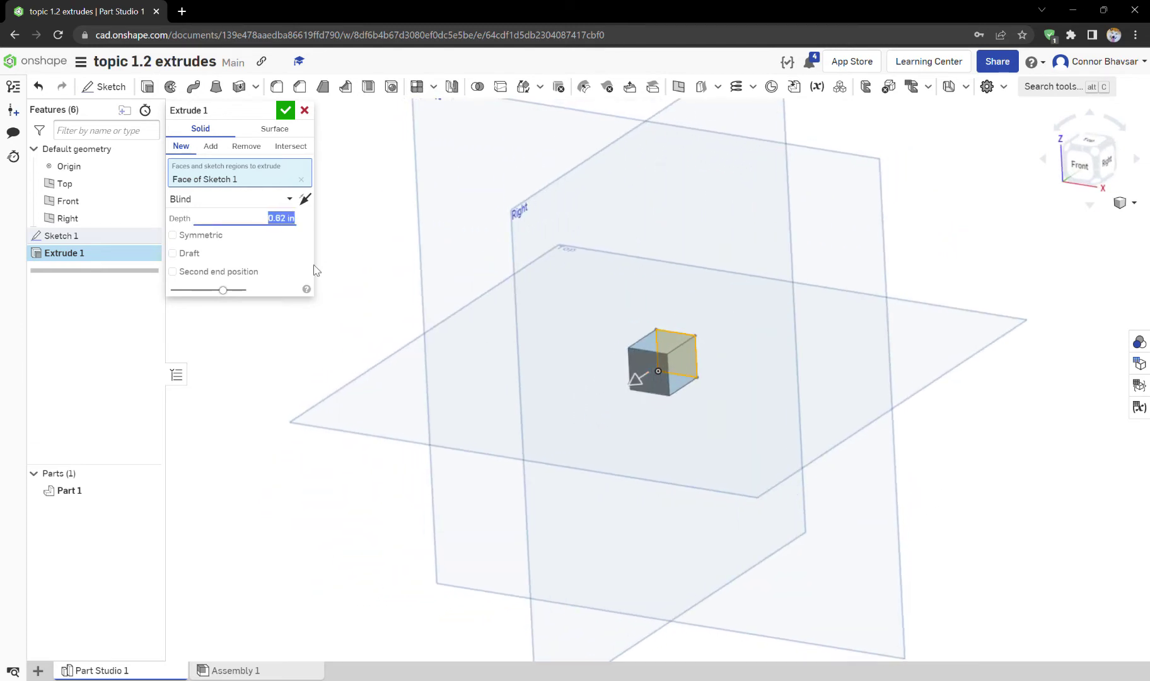
key(BackSpace)
text(1.5)
key(Return)
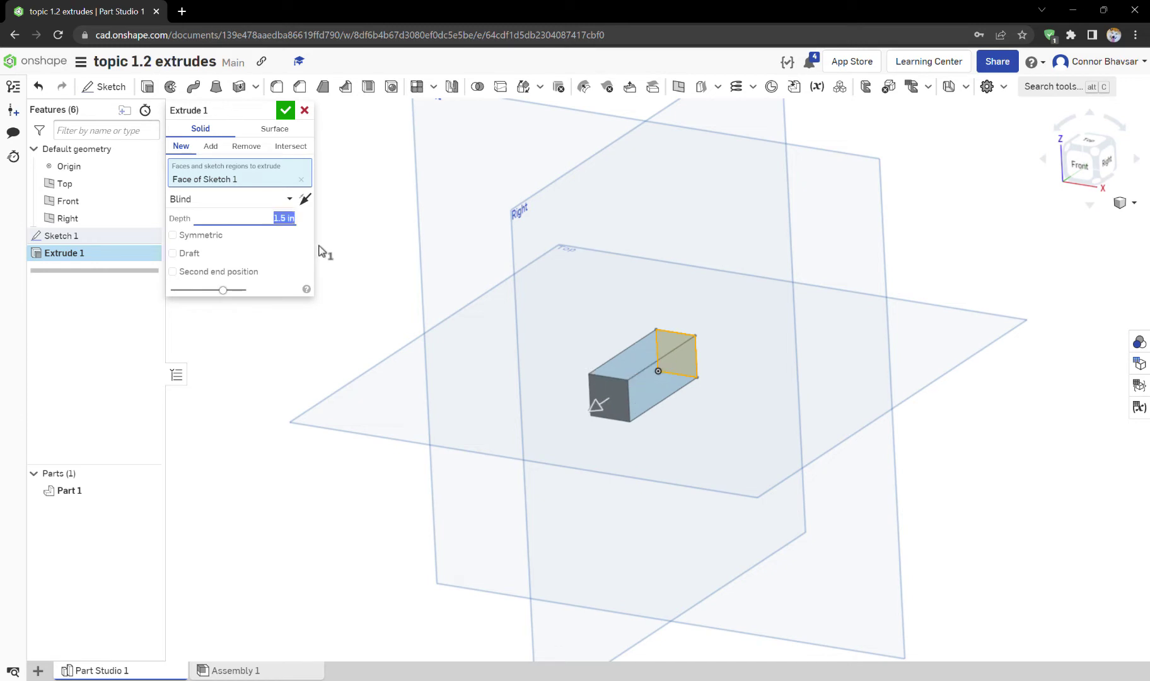
click(284, 112)
mouse_move(924, 238)
right_down()
mouse_move(853, 257)
mouse_move(988, 236)
mouse_move(920, 224)
right_up()
click(1080, 161)
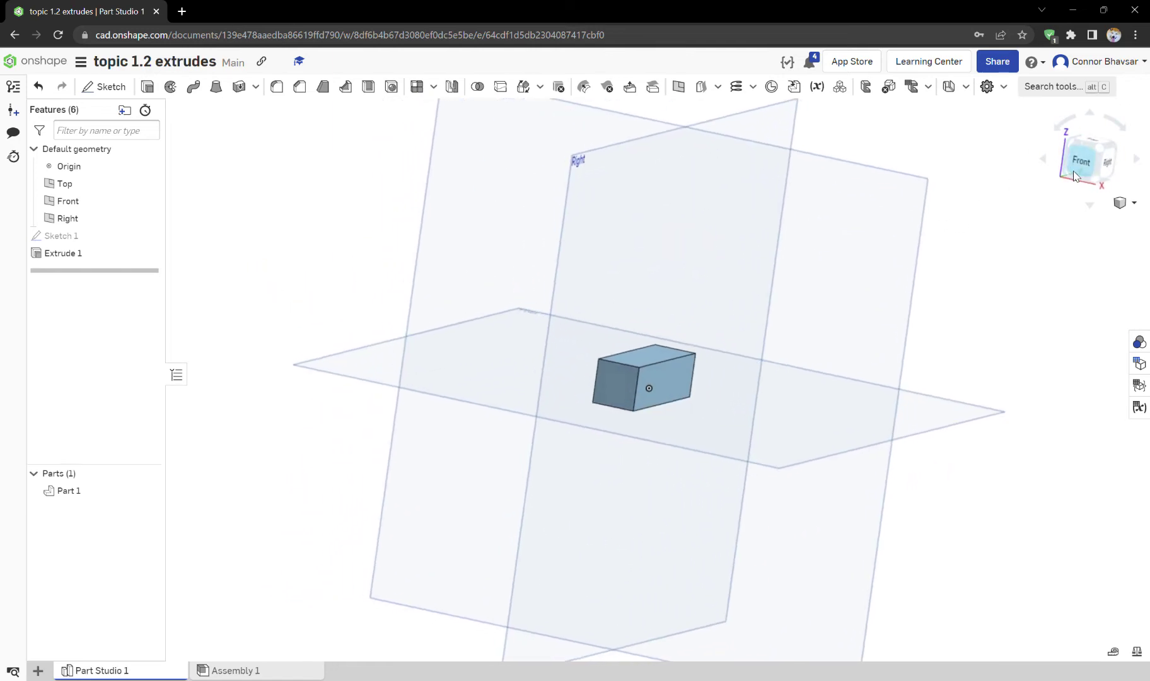
right_drag(979, 201, 927, 218)
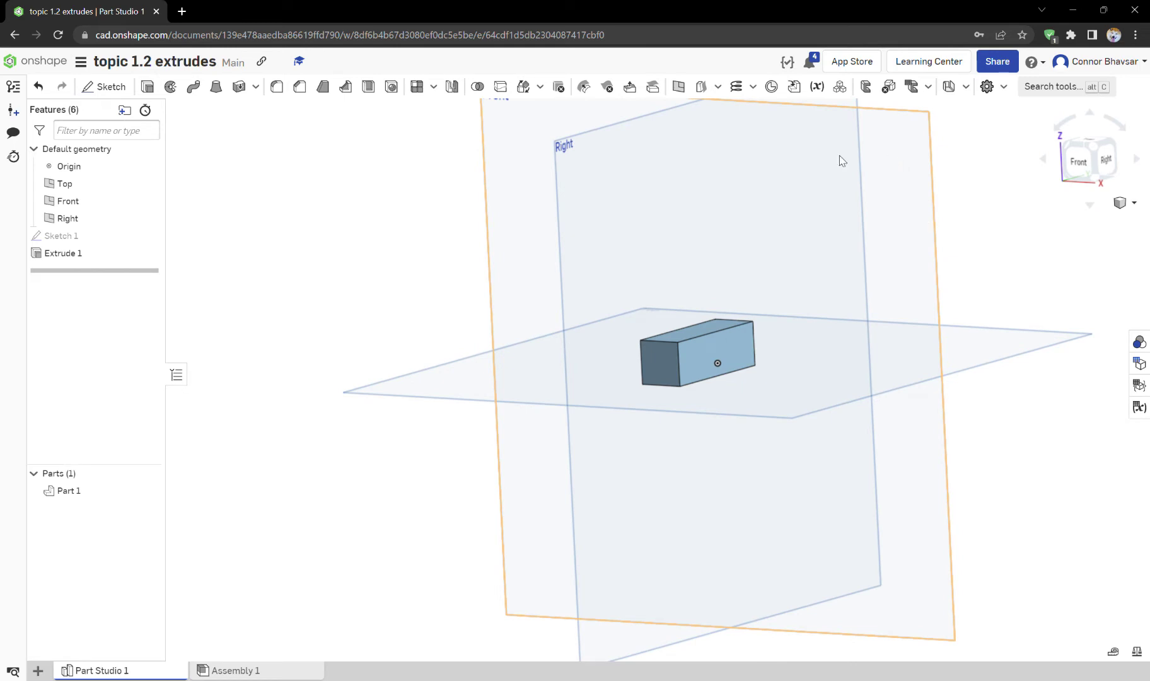
right_drag(679, 232, 694, 326)
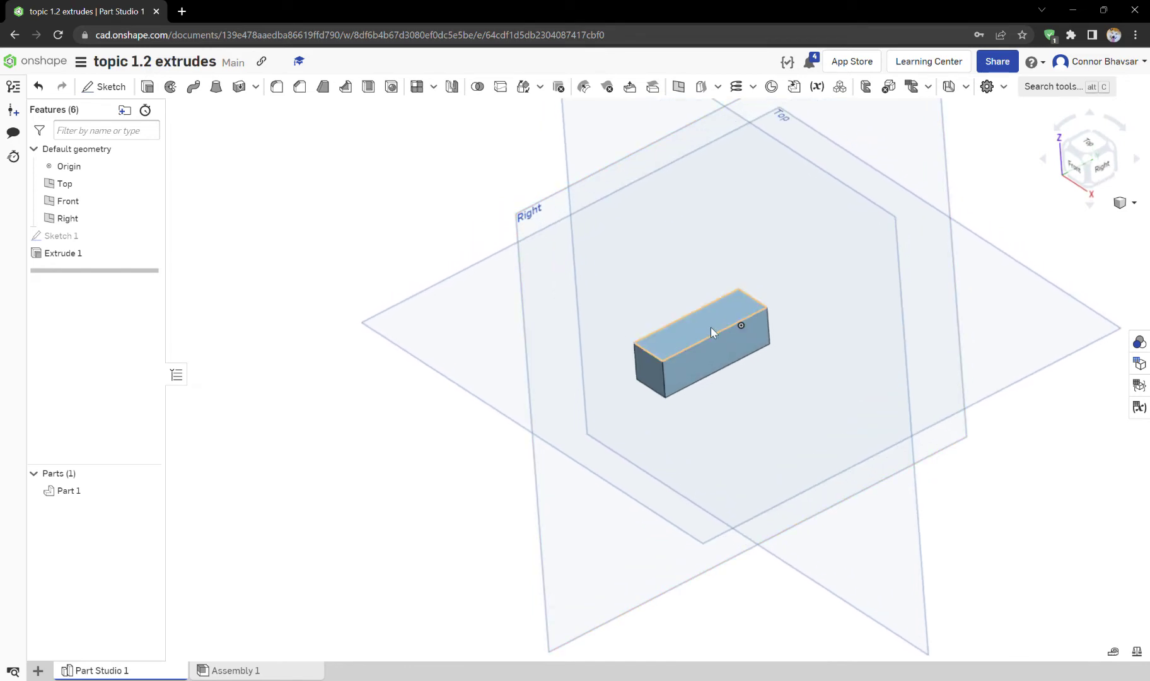
middle_drag(801, 260, 747, 288)
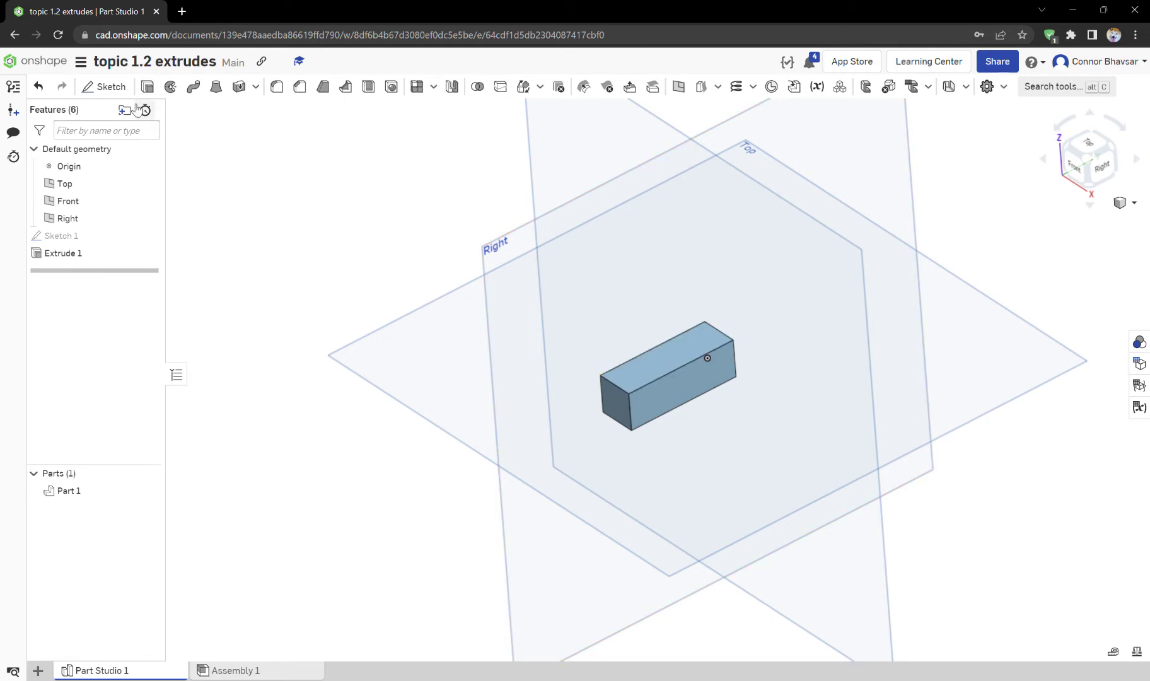
Step: Place Sketch 2 on the block's top face and view it flat from the Top
click(105, 87)
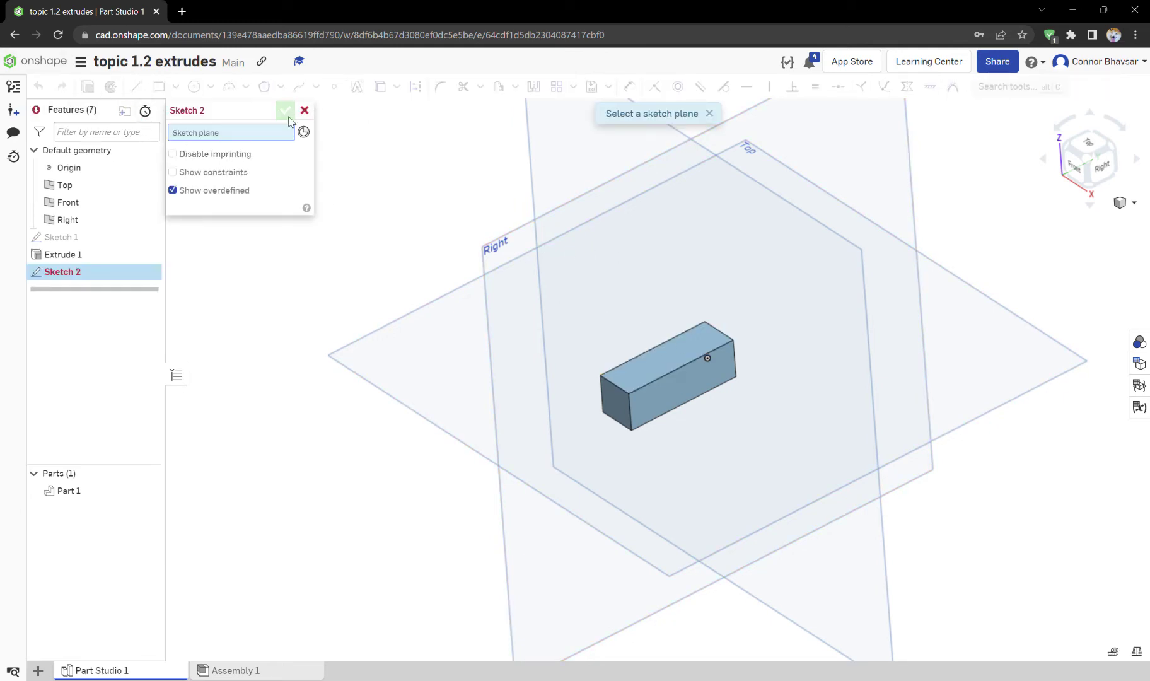
click(679, 349)
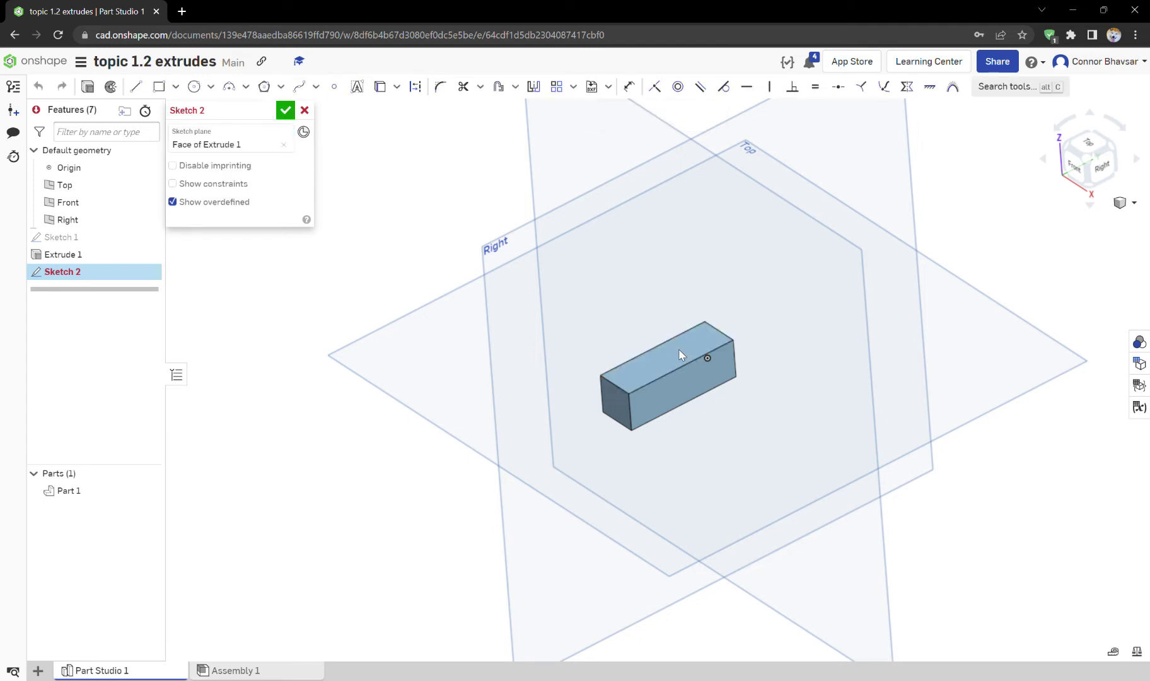
click(1093, 148)
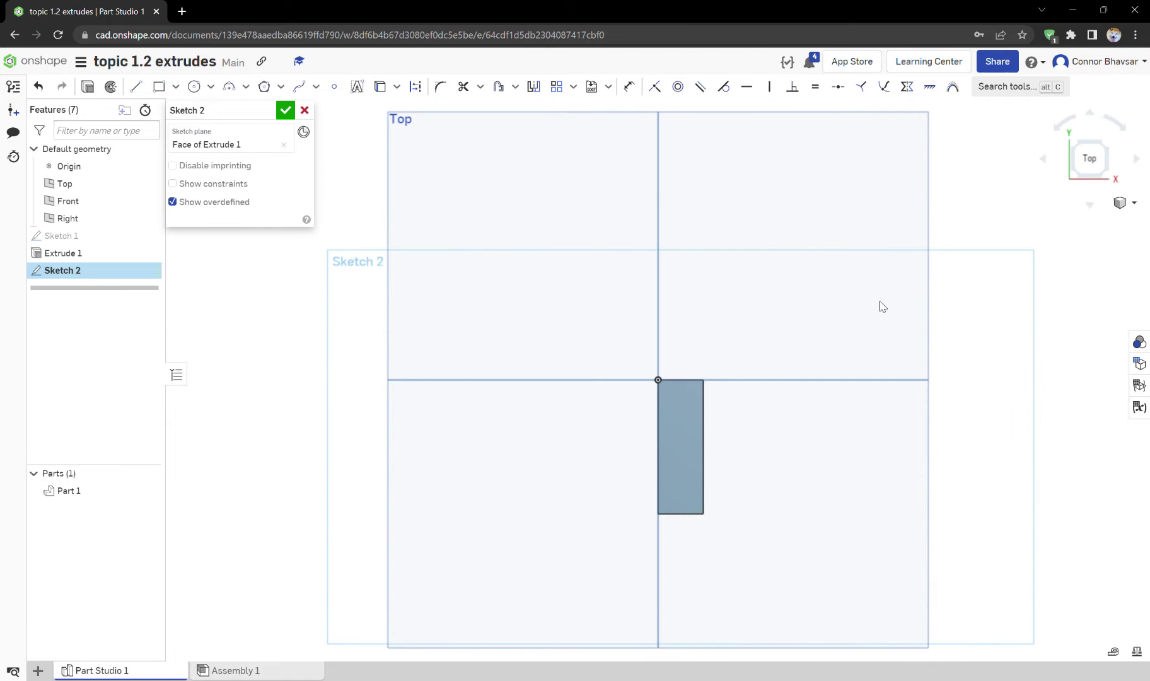
mouse_move(690, 410)
middle_down()
mouse_move(685, 365)
mouse_move(672, 368)
middle_up()
right_drag(721, 357, 679, 338)
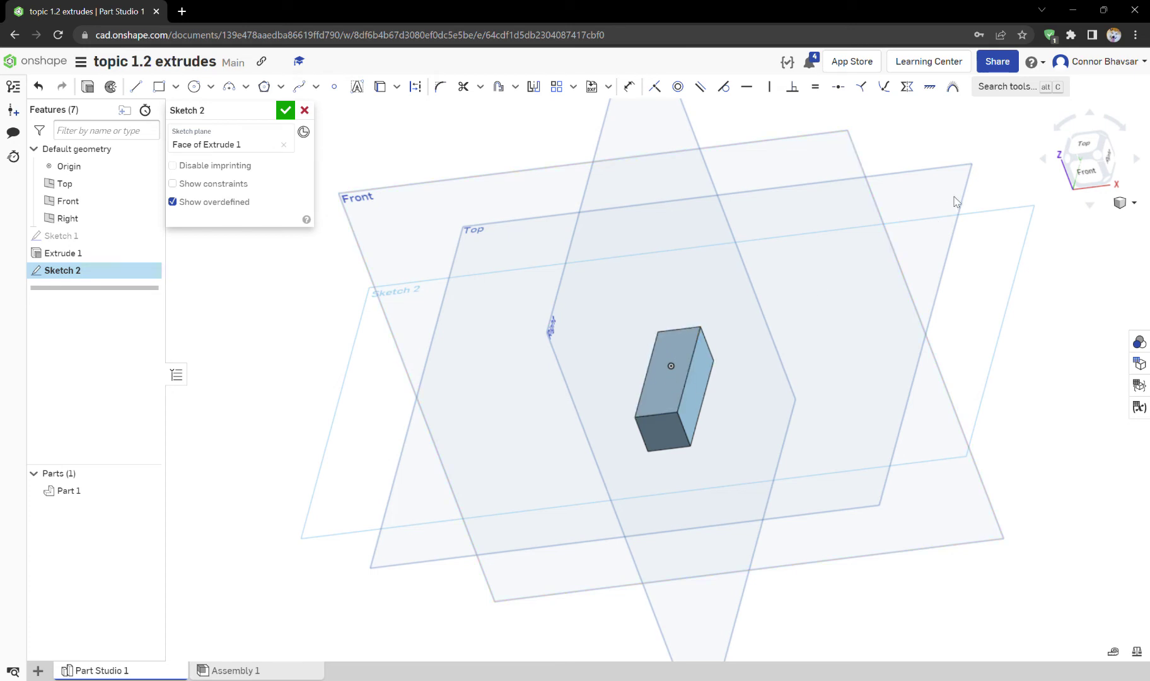
click(1084, 145)
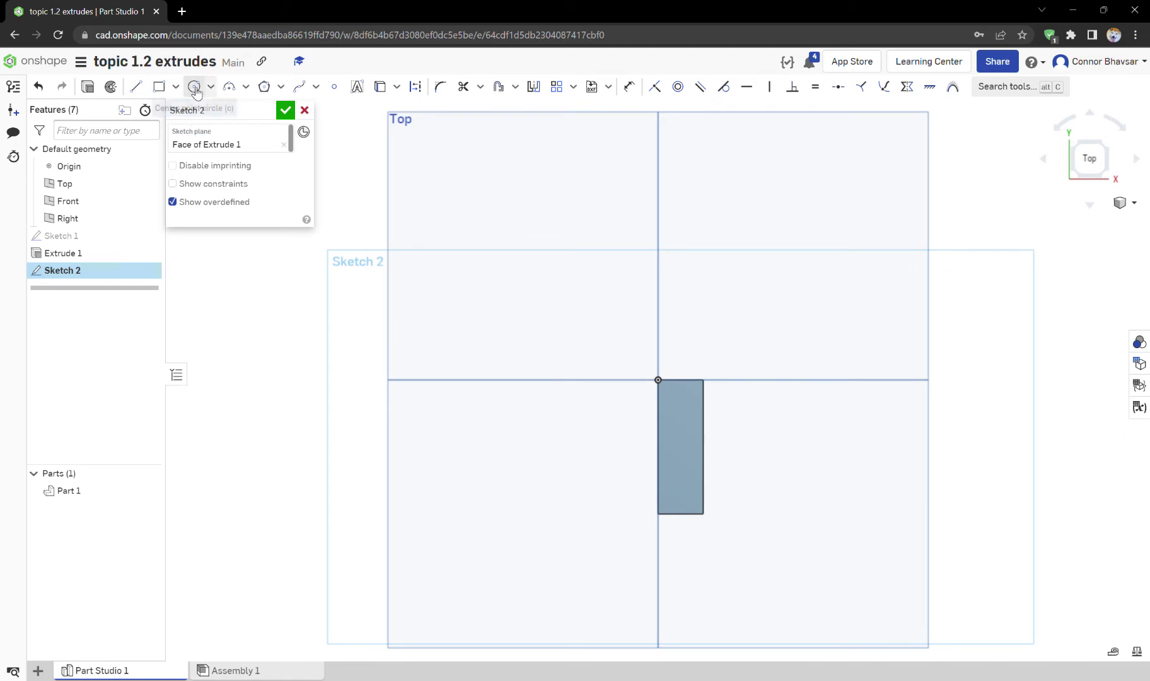
Step: Draw a centre-point circle in the middle of the block's top face
click(195, 87)
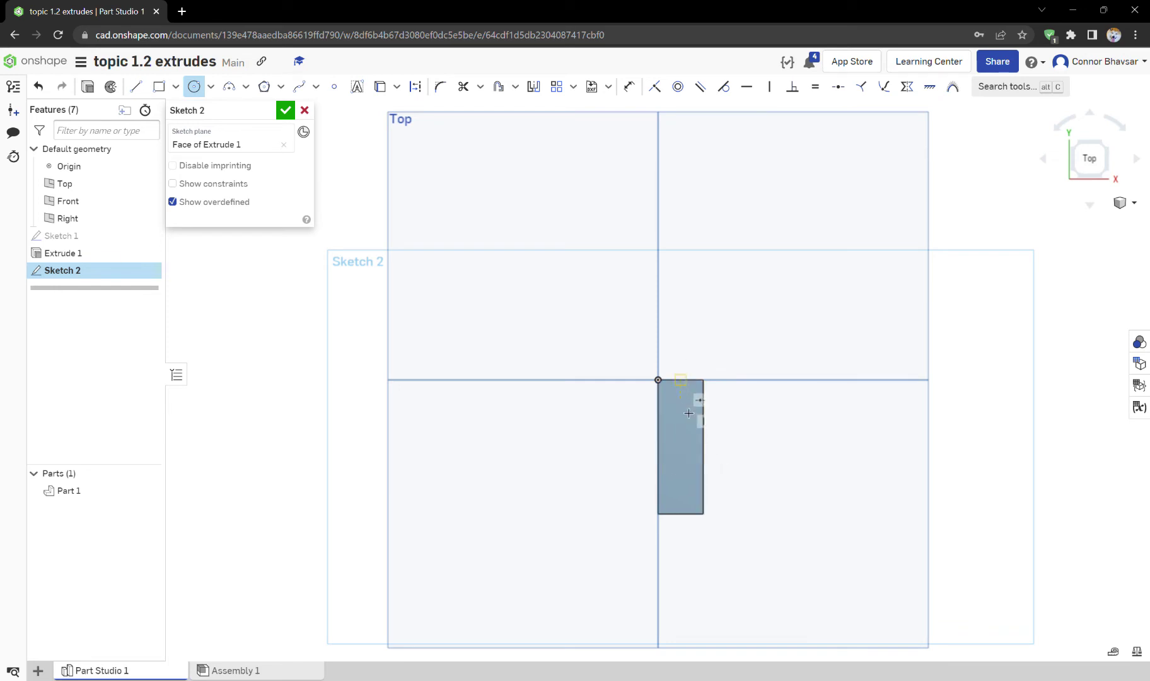
click(685, 446)
click(695, 440)
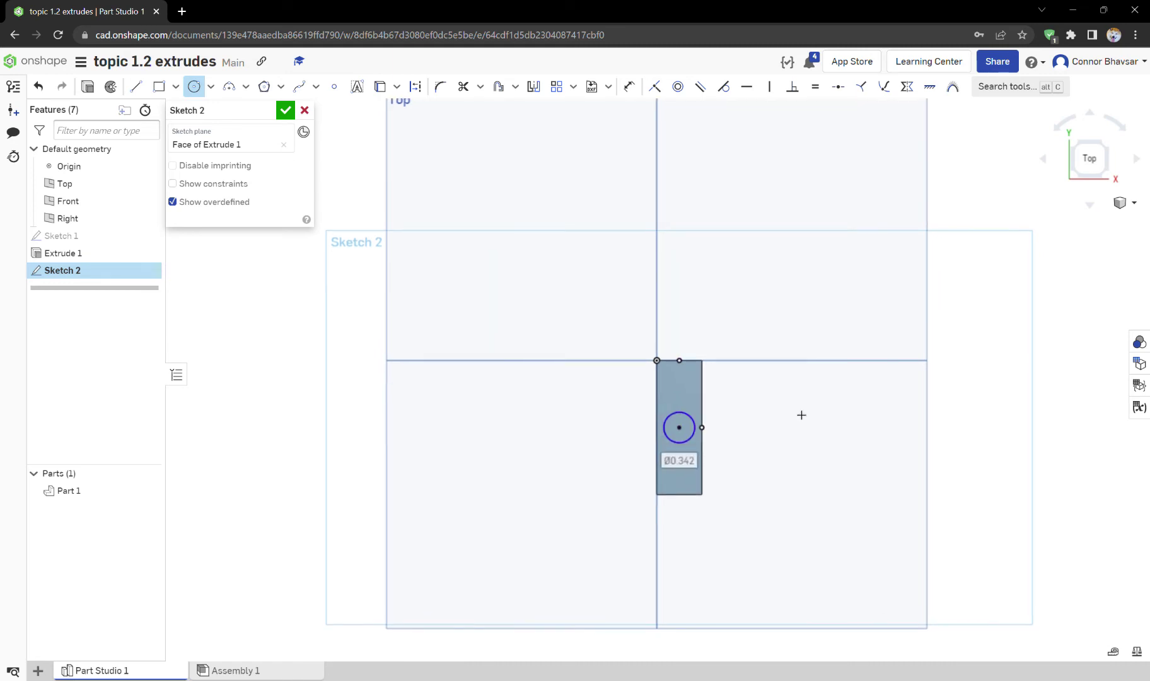
Step: Dimension the circle's diameter to 0.25 in
key(d)
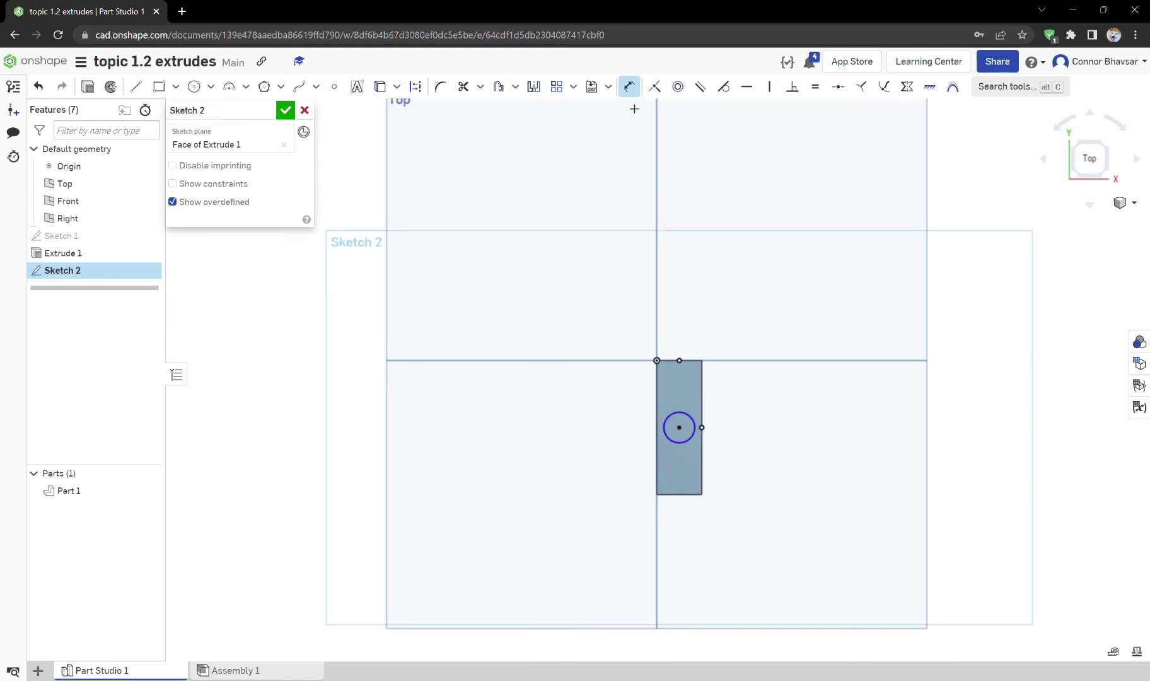
click(689, 416)
click(595, 399)
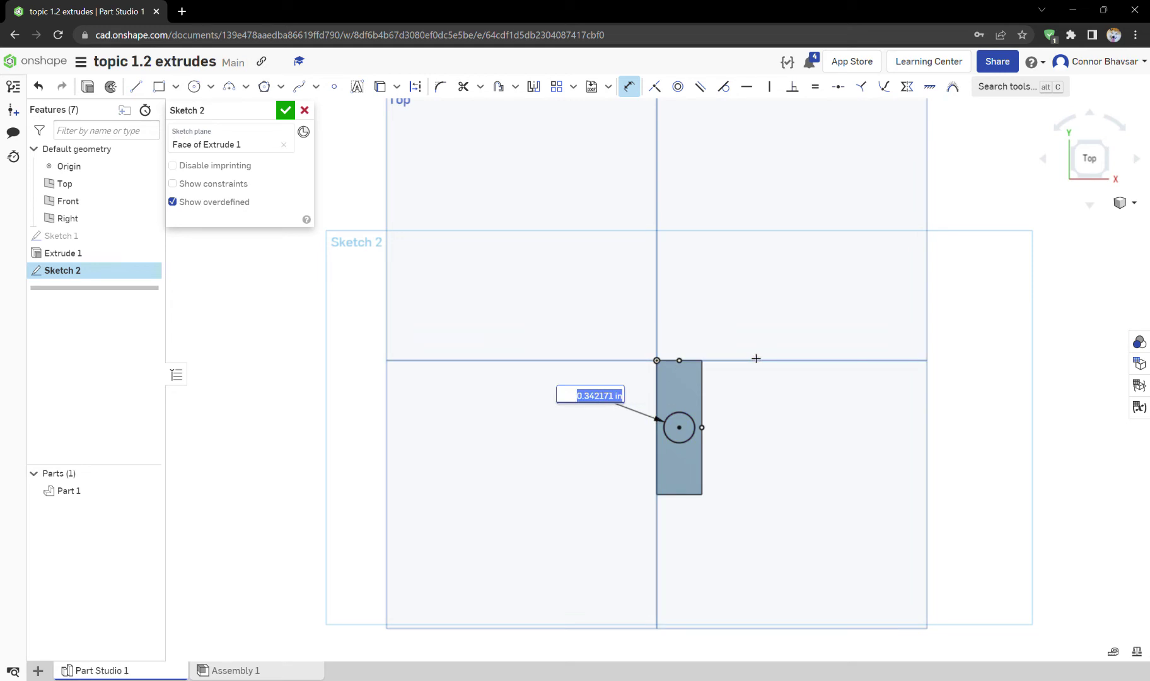
key(BackSpace)
key(Return)
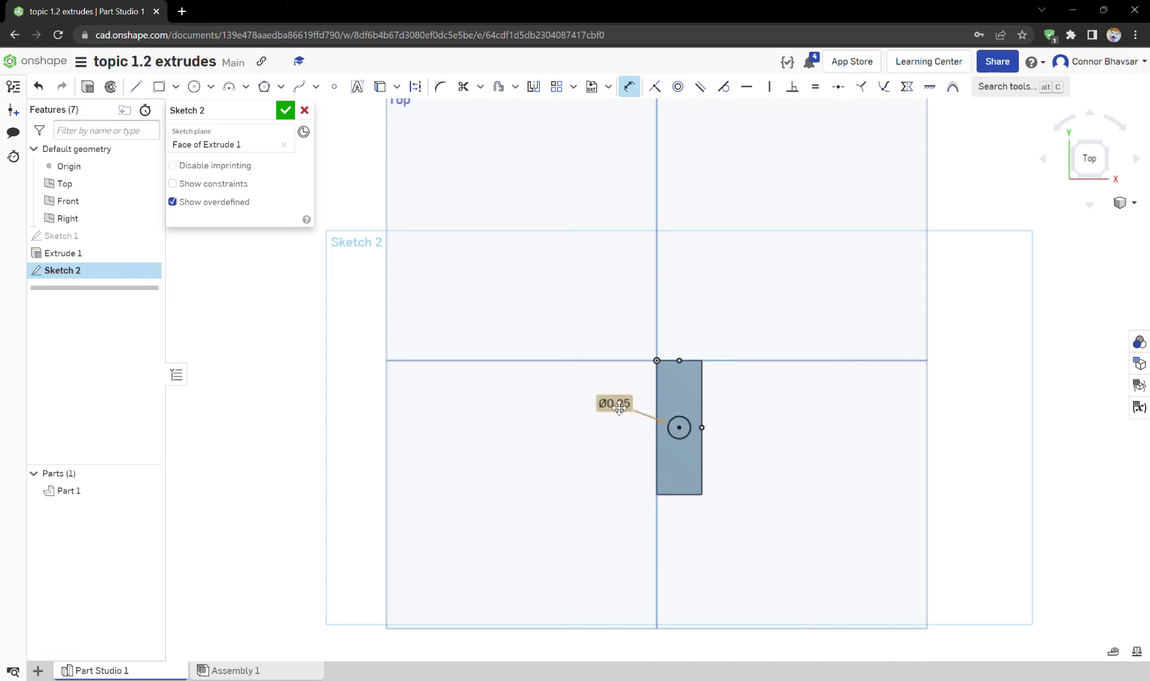
Step: Close Sketch 2, switch to the isometric view, and begin Extrude 2
click(286, 111)
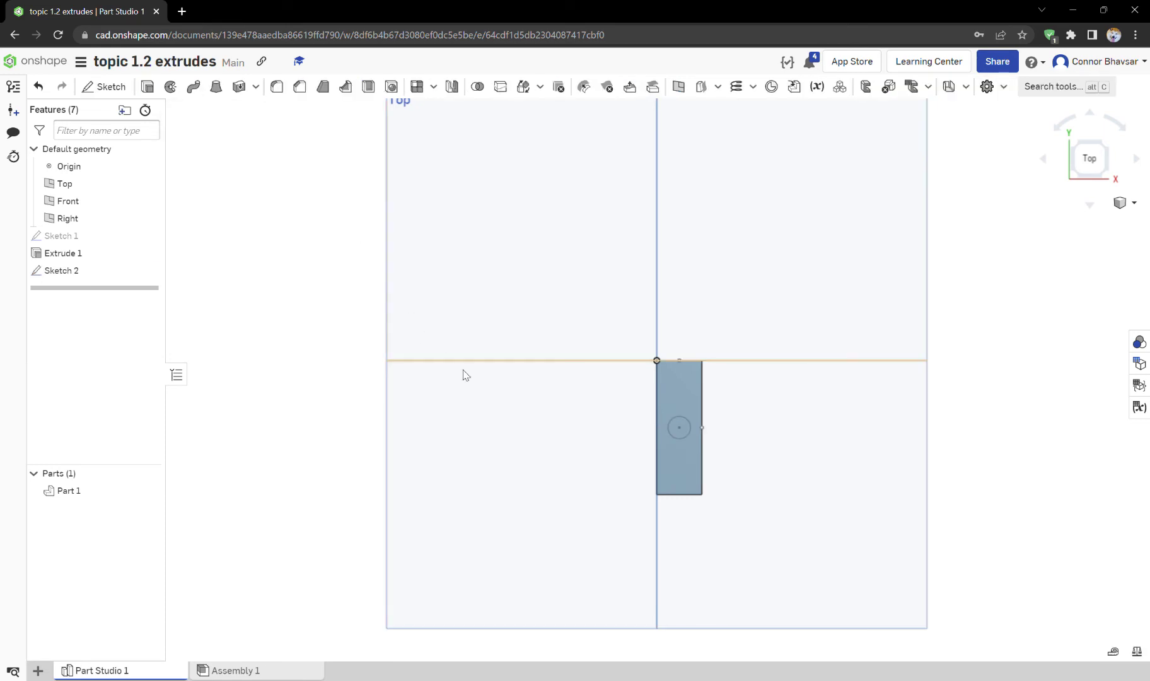
mouse_move(590, 382)
right_down()
mouse_move(611, 344)
mouse_move(562, 313)
mouse_move(571, 318)
right_up()
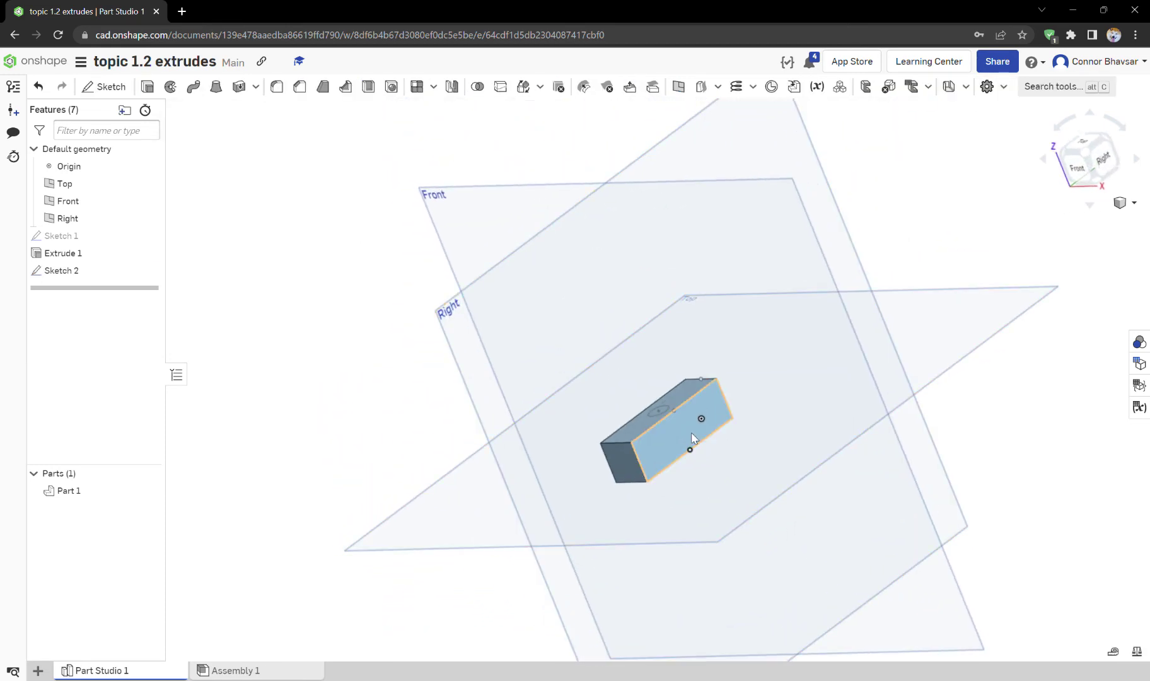
scroll(661, 409, up, 8)
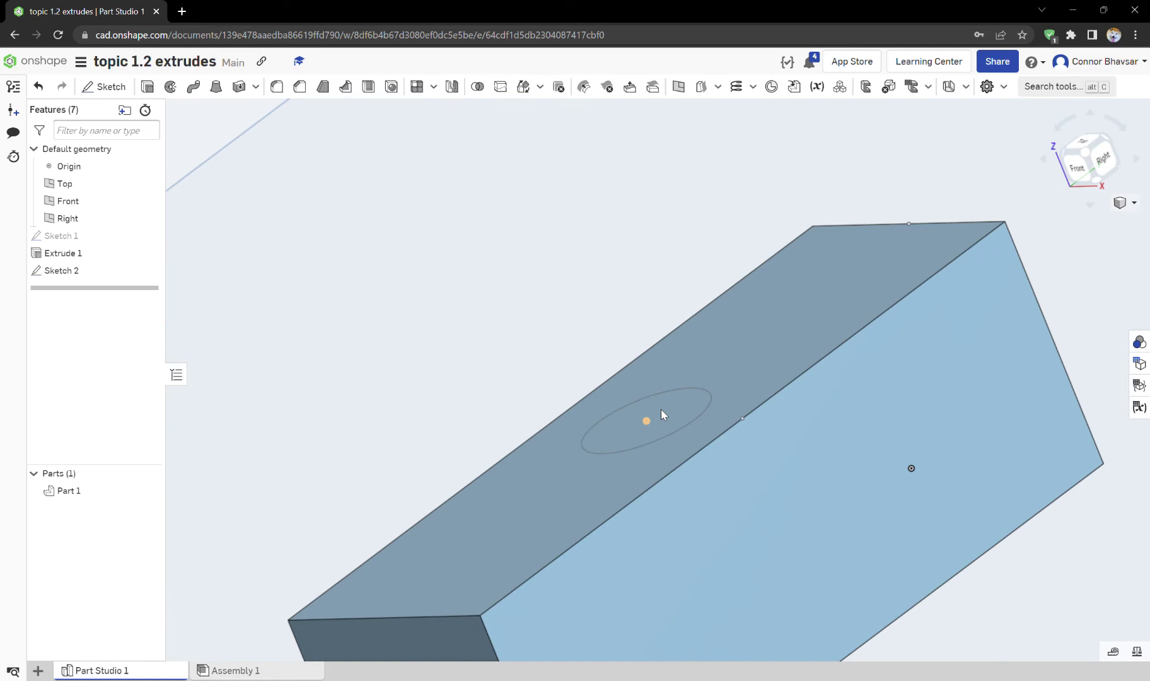
scroll(666, 413, down, 4)
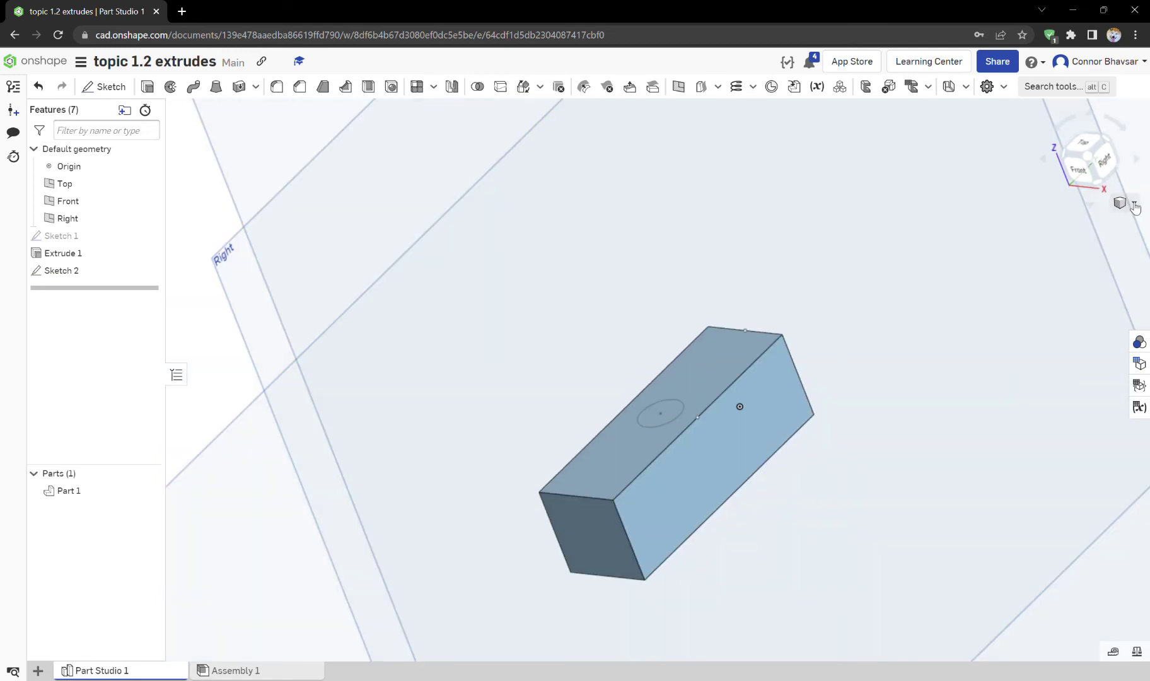
click(1121, 202)
click(1094, 223)
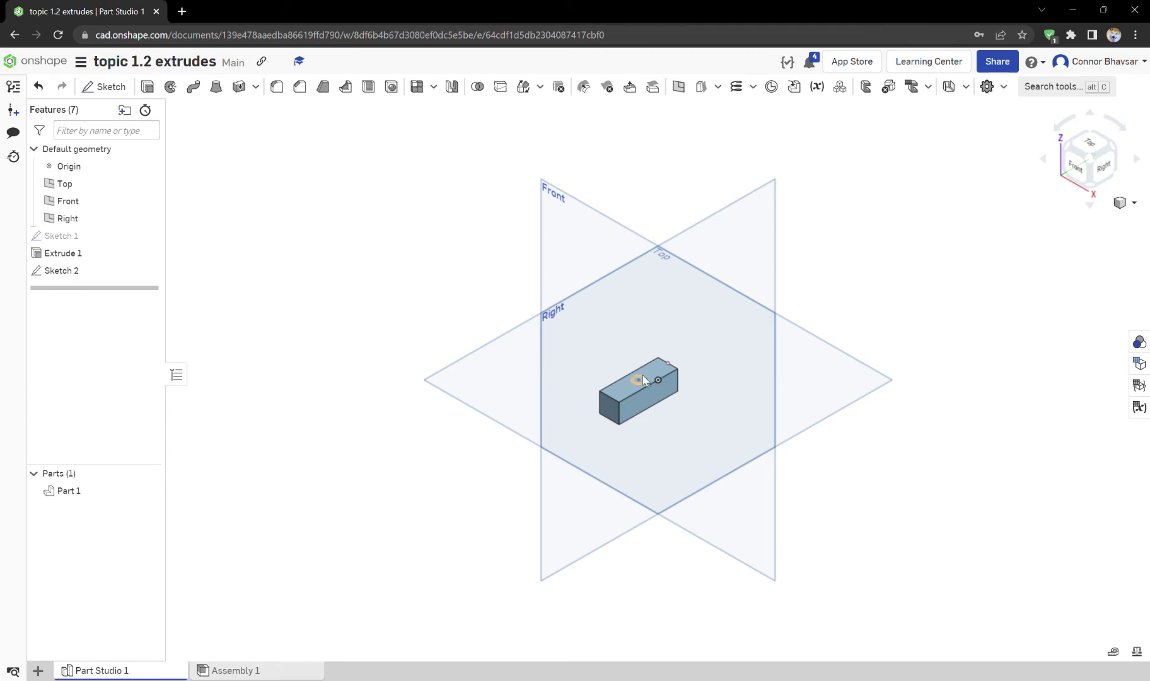
click(149, 87)
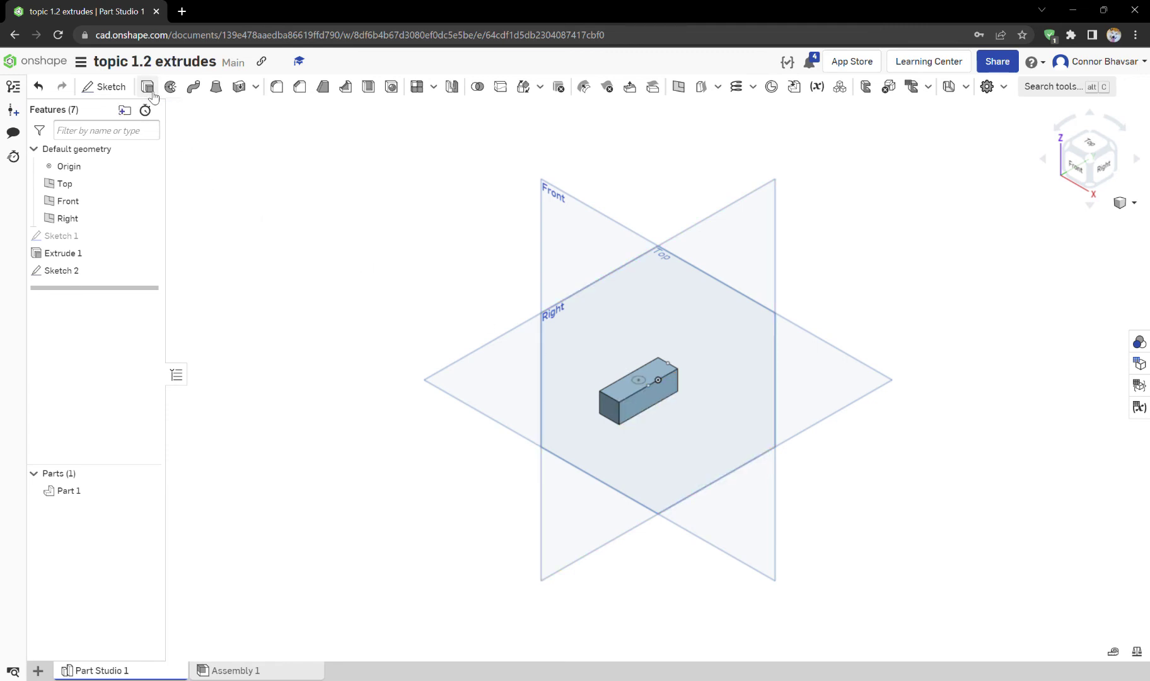
Step: Set Extrude 2 to remove material along the Sketch 2 circle with a Through all end condition
click(96, 274)
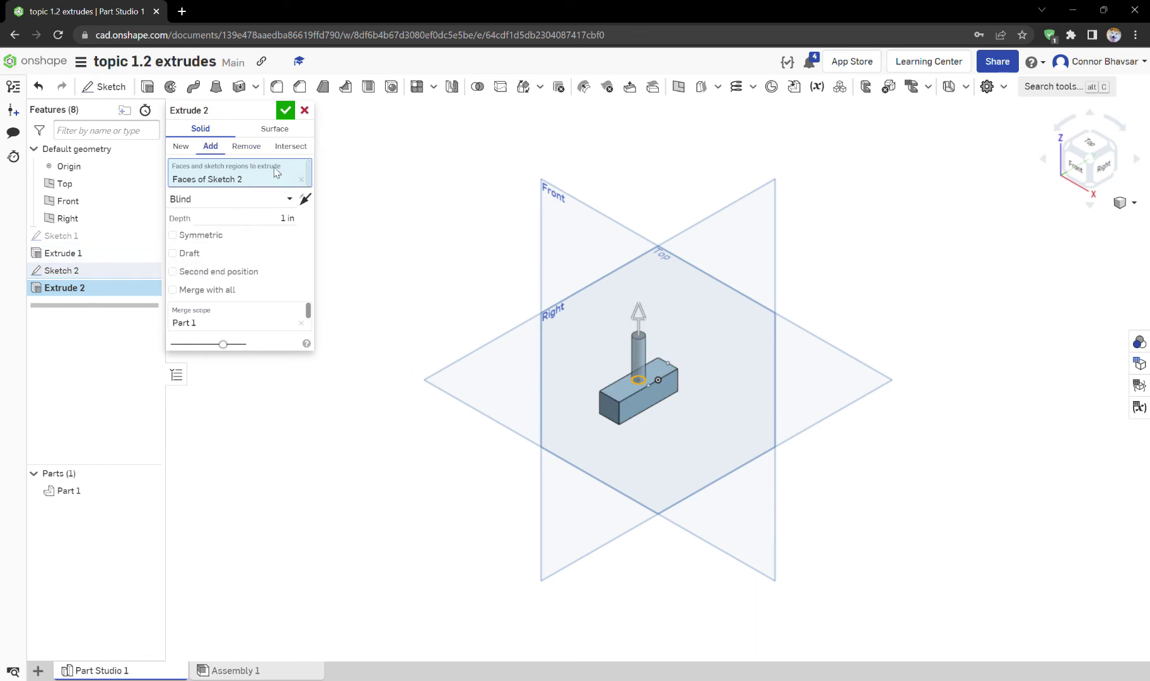
click(248, 146)
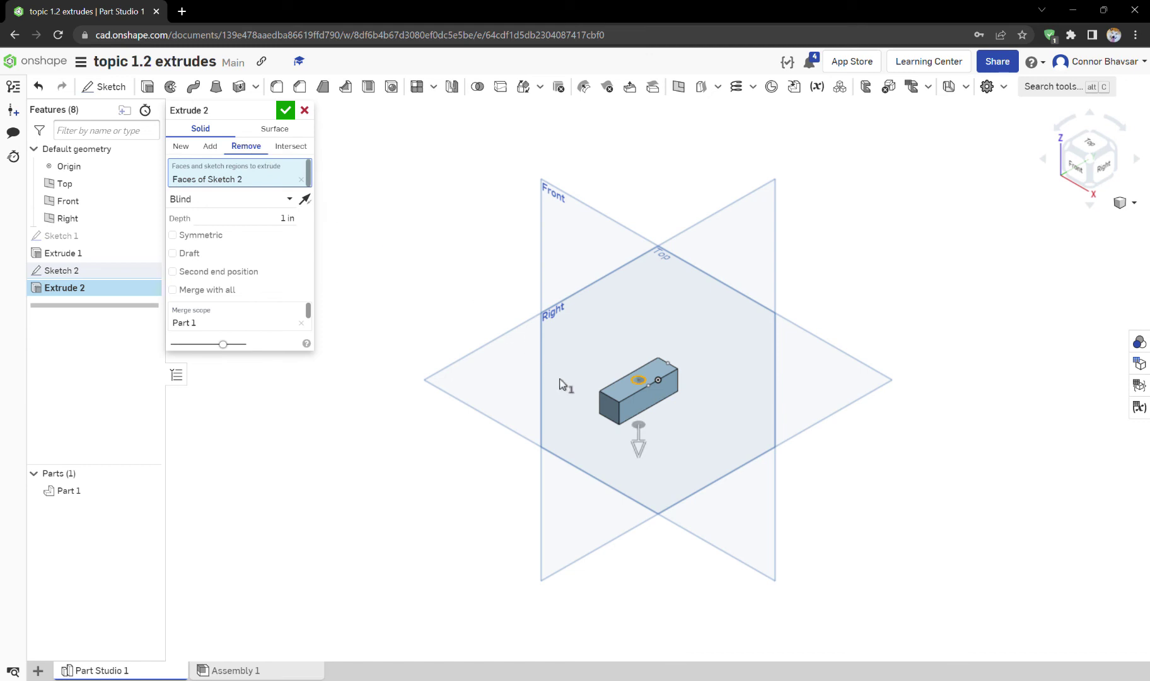
right_drag(665, 452, 662, 411)
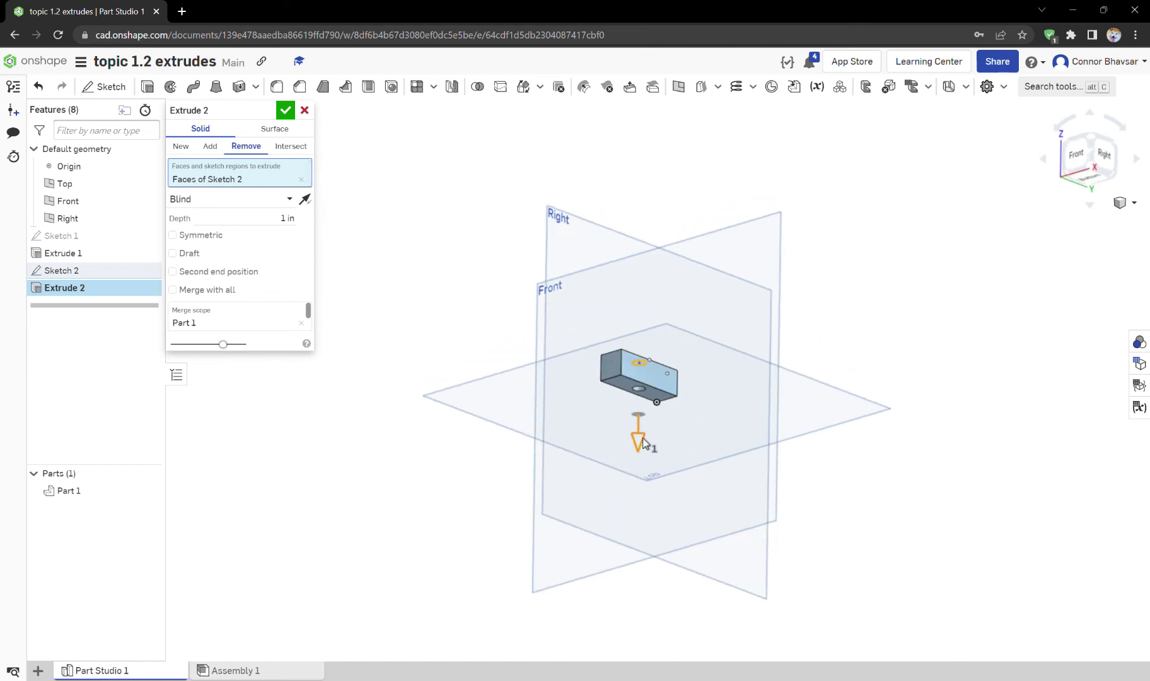
drag(639, 438, 641, 446)
right_drag(642, 446, 670, 407)
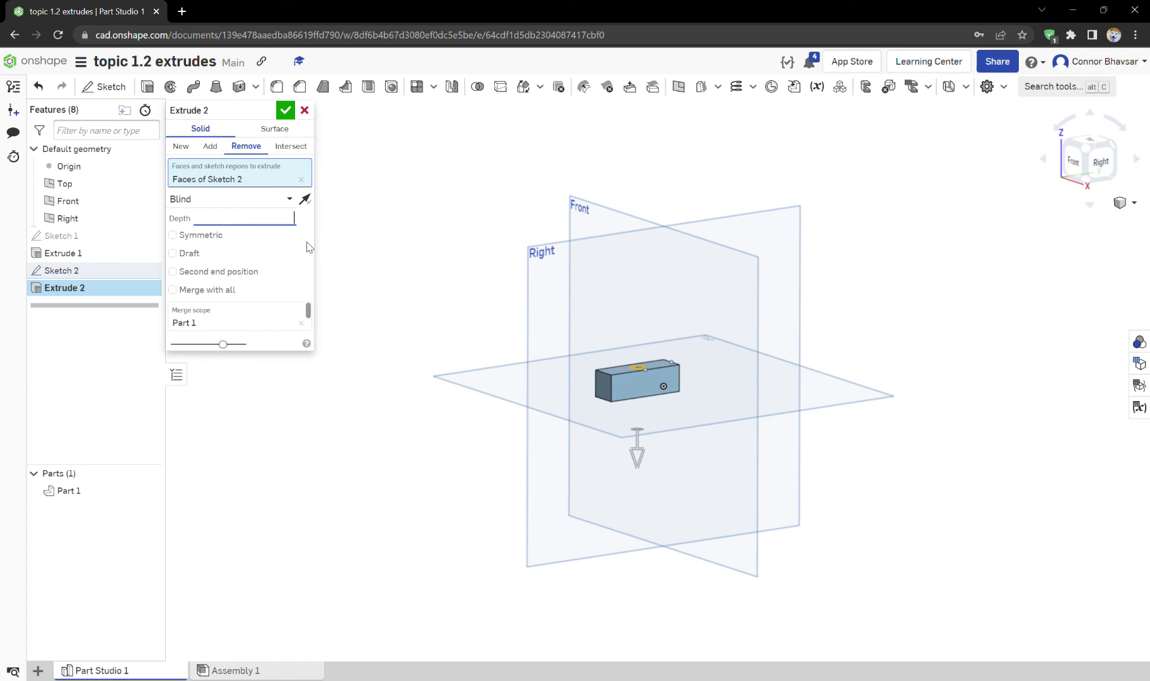
click(289, 199)
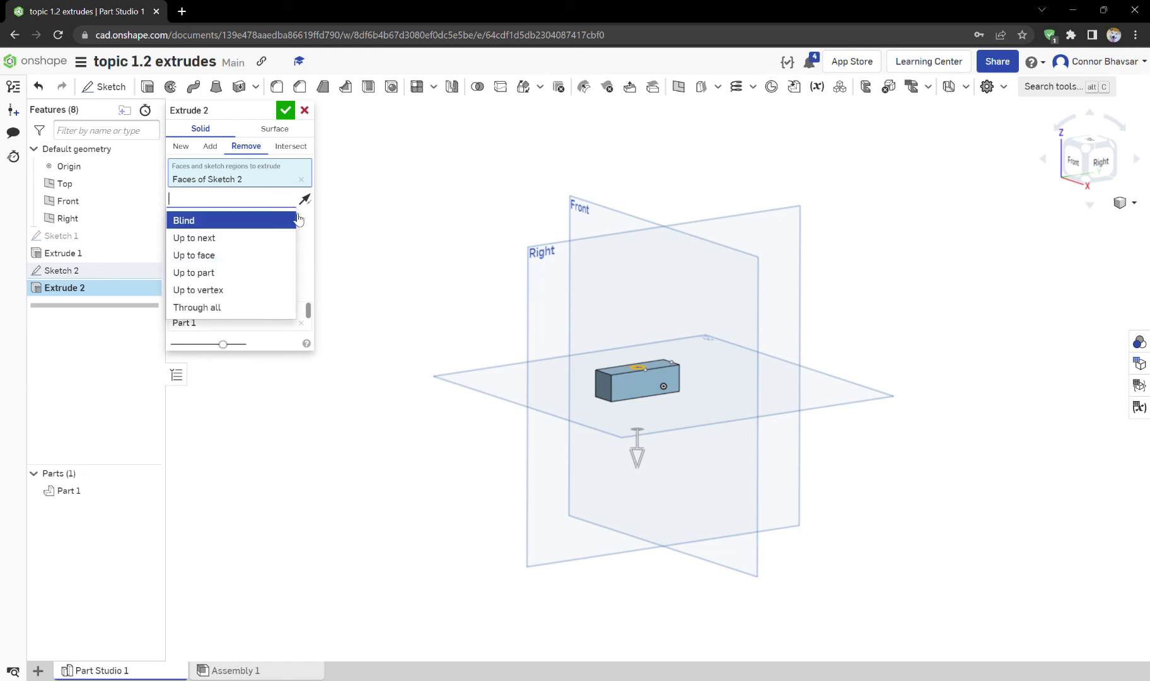
click(299, 218)
click(263, 203)
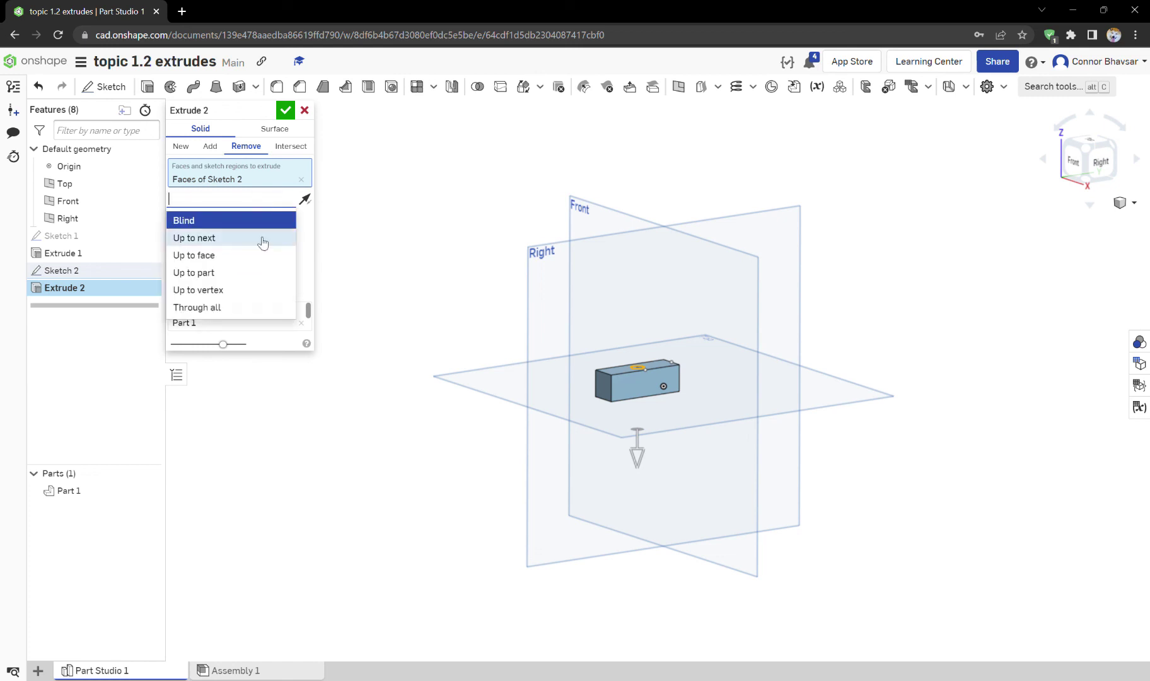
click(267, 313)
scroll(641, 363, up, 3)
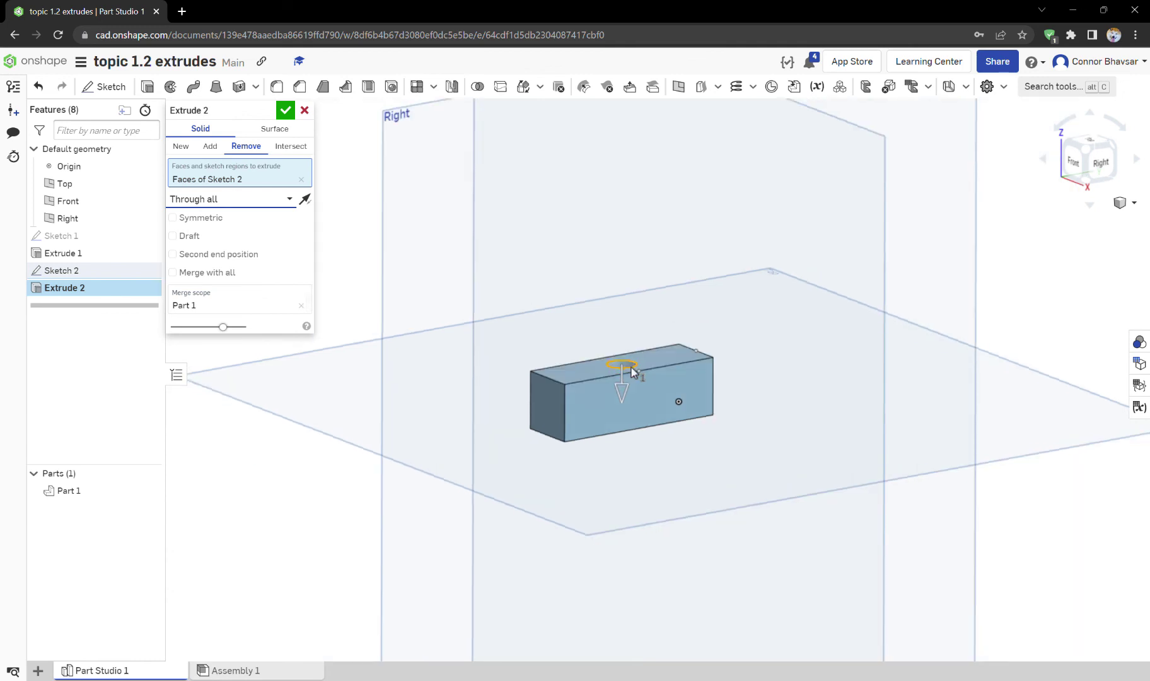
right_drag(633, 371, 506, 277)
Step: Accept Extrude 2 and orbit to inspect the 0.25 in through hole
click(285, 111)
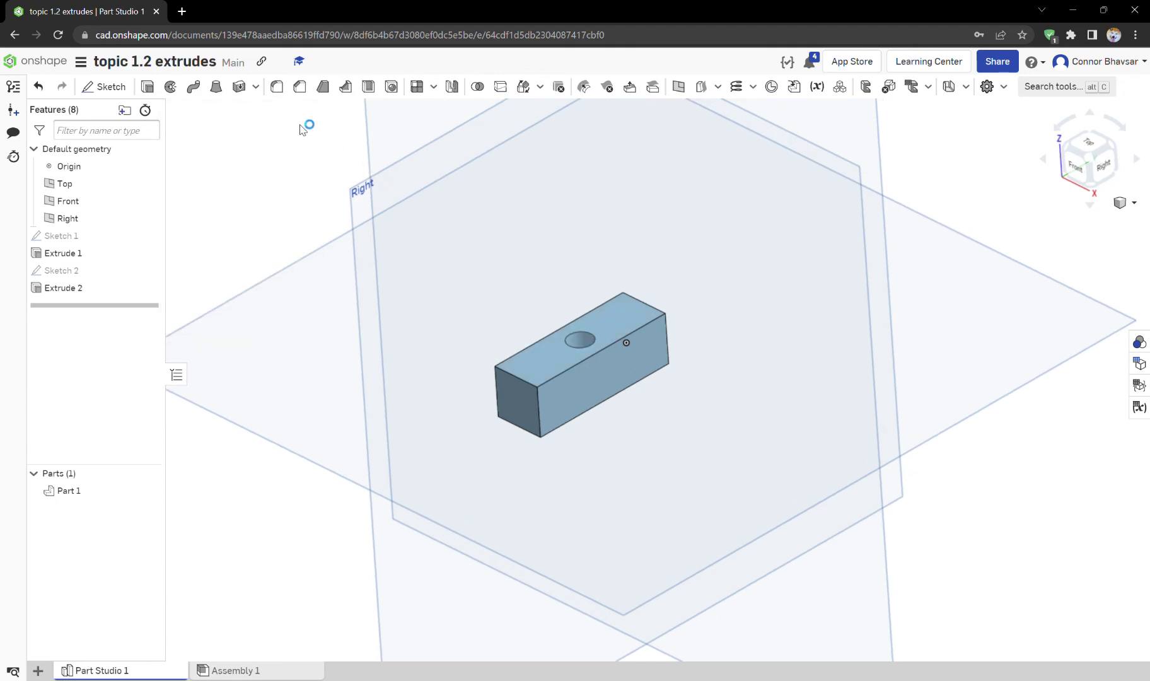
right_drag(642, 433, 689, 417)
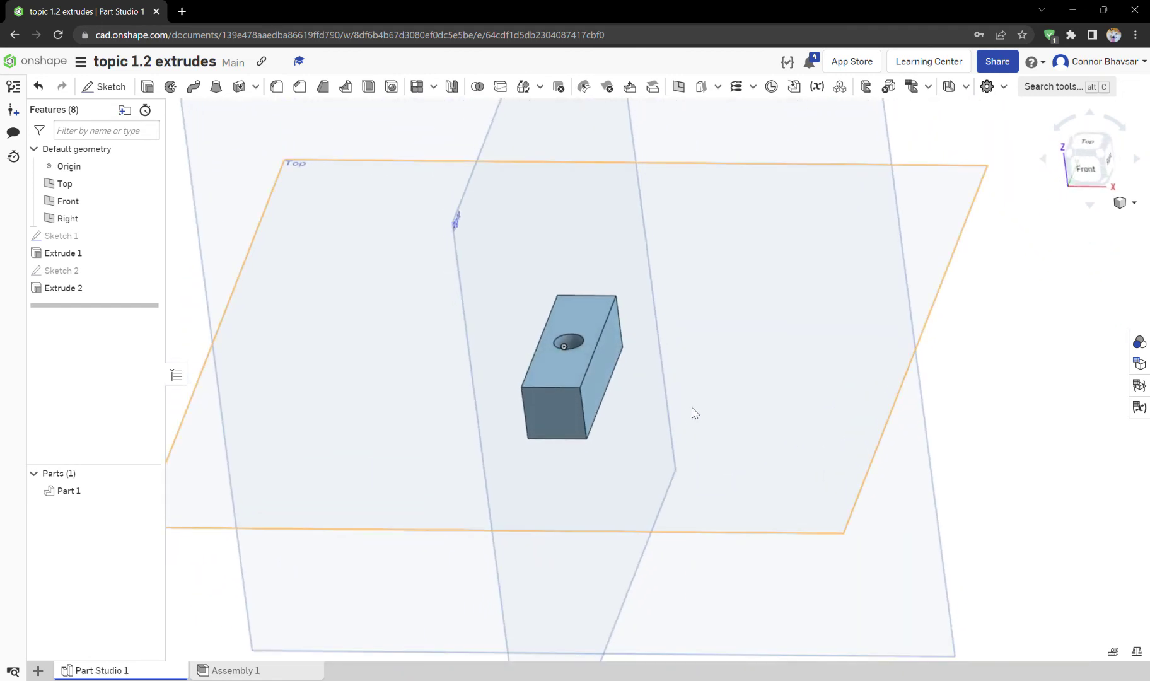